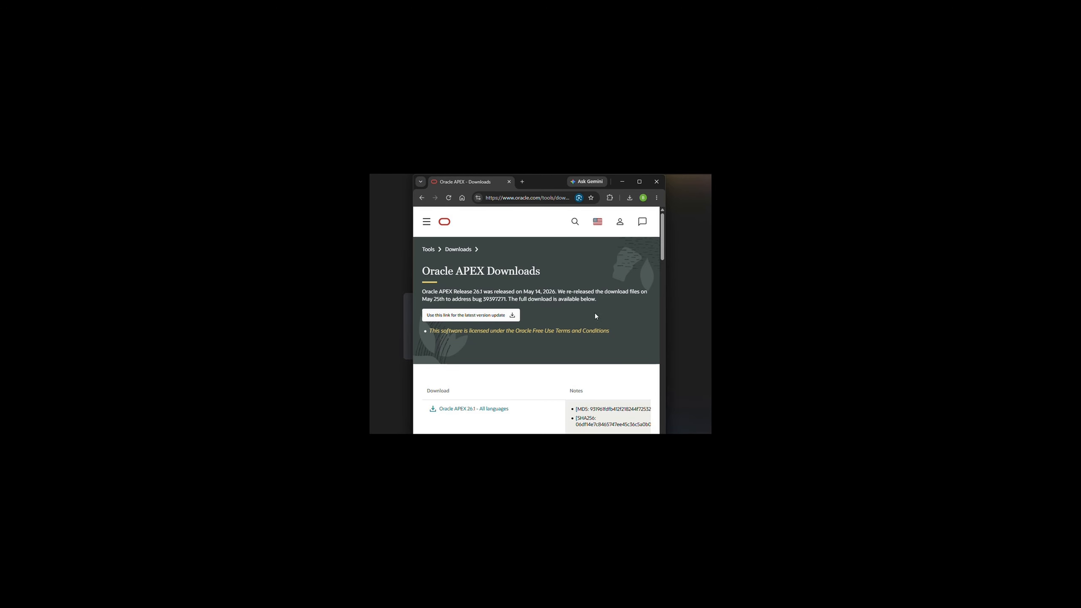
Locate the Oracle APEX 26.1 download and open the extracted apex folder inside apex_26.1.
{"action": "scroll", "coordinate": [661, 253], "scroll_direction": "down", "scroll_amount": 3}
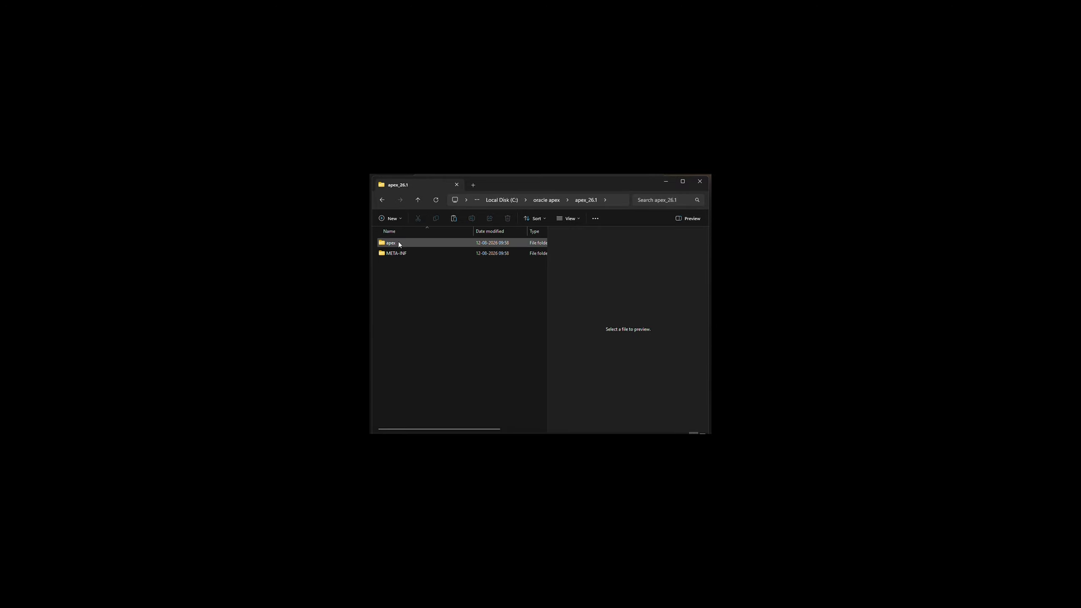
{"action": "double_click", "coordinate": [399, 242]}
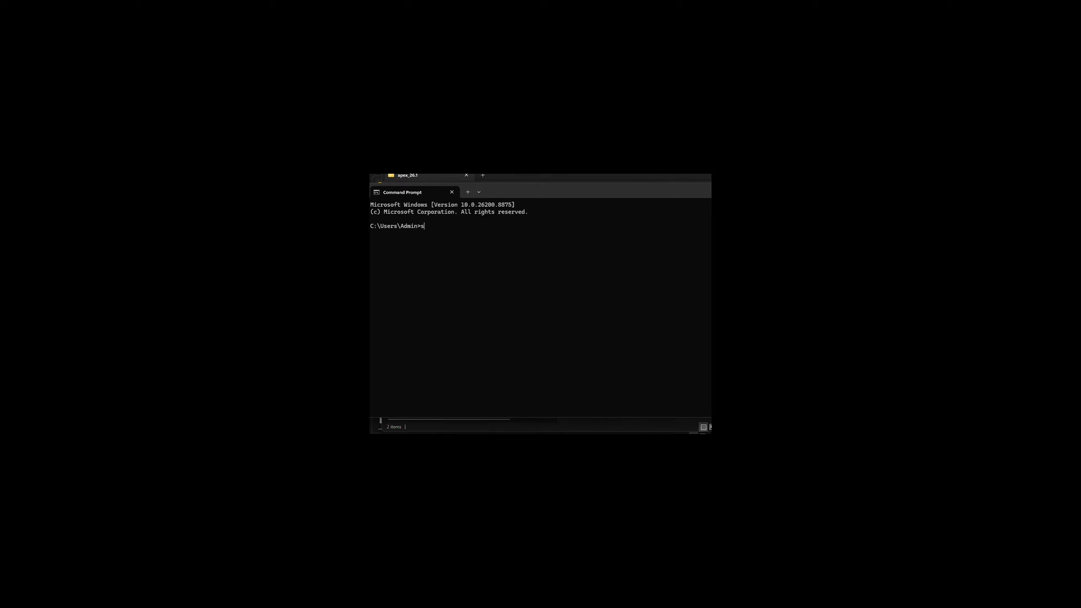
Start SQL*Plus in Command Prompt with sqlplus sys as sysdba and enter the SYS password.
{"action": "type", "text": "qlplus sys as sysdba"}
{"action": "key", "text": "Return"}
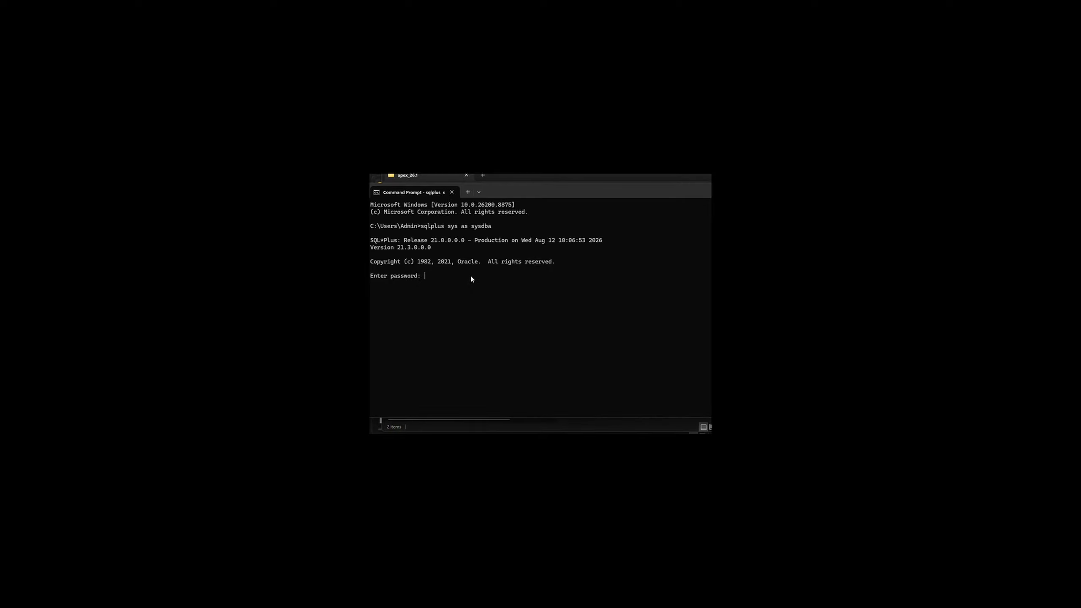
{"action": "key", "text": "Return"}
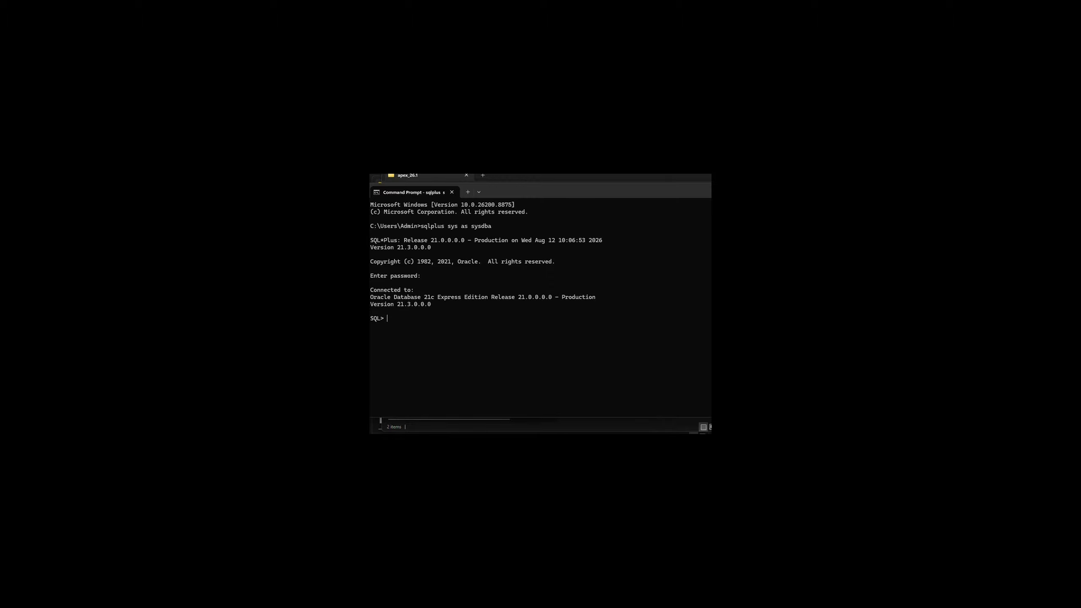
Query the database version with select version from v$instance; and exit SQL*Plus.
{"action": "type", "text": "select version from v$instance;"}
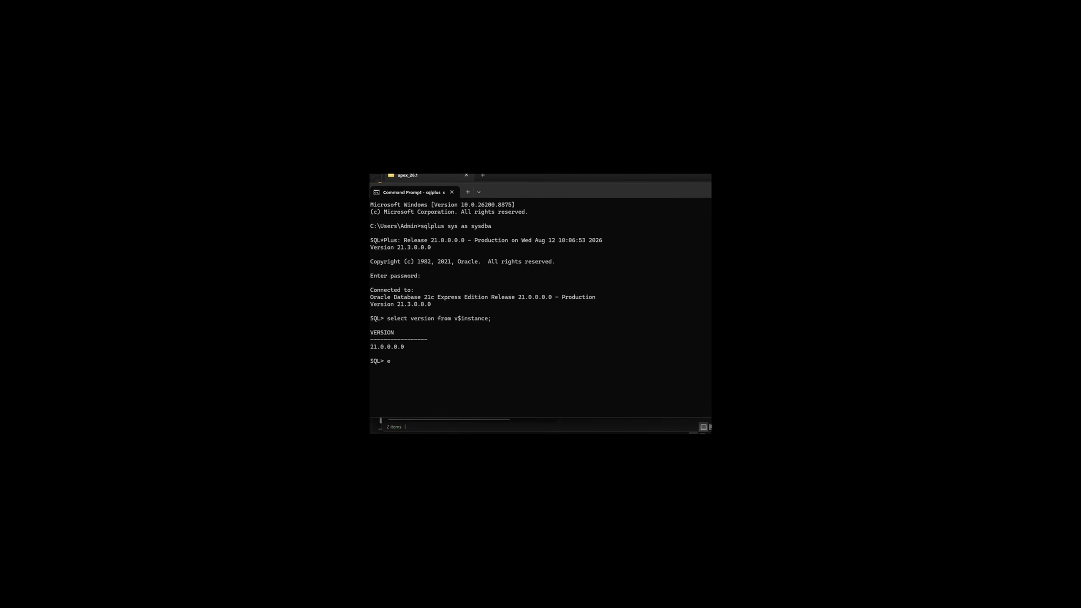
{"action": "type", "text": "xit"}
{"action": "key", "text": "Return"}
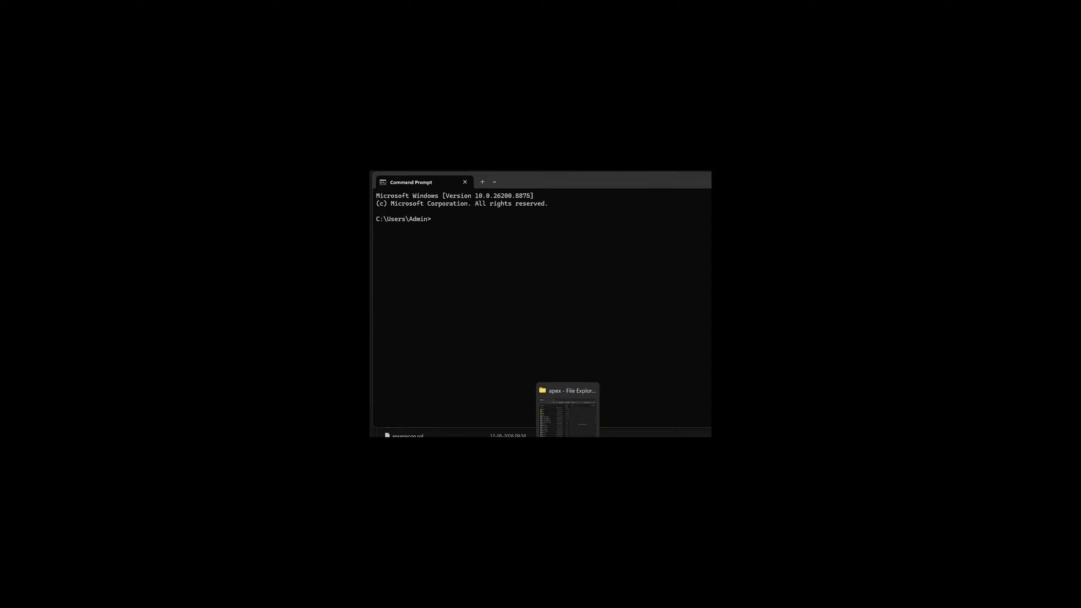
Copy the apex folder's path and change the Command Prompt directory to C:\oracle apex\apex_26.1\apex.
{"action": "left_click", "coordinate": [568, 455]}
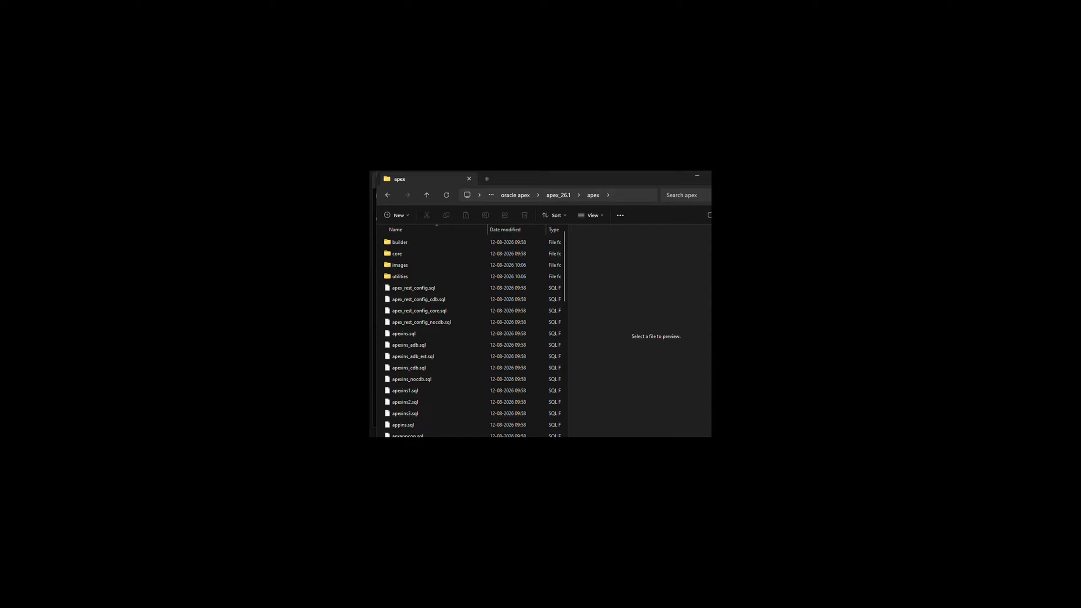
{"action": "left_click", "coordinate": [618, 197]}
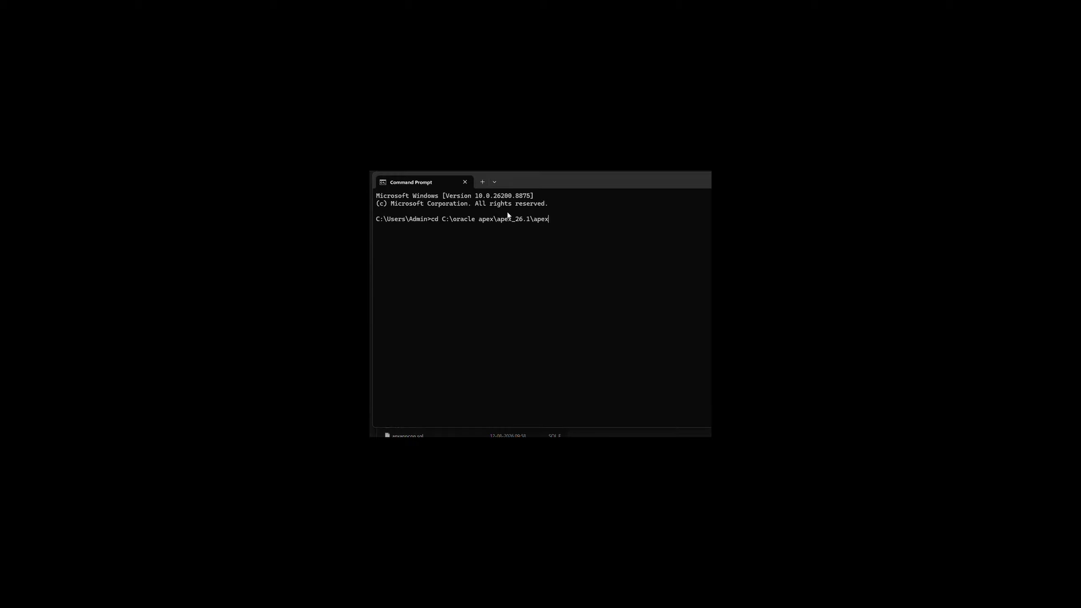
{"action": "key", "text": "Return"}
Connect with sqlplus sys as sysdba from the apex directory, entering the SYS password.
{"action": "type", "text": "sqlplus sys as sysdba"}
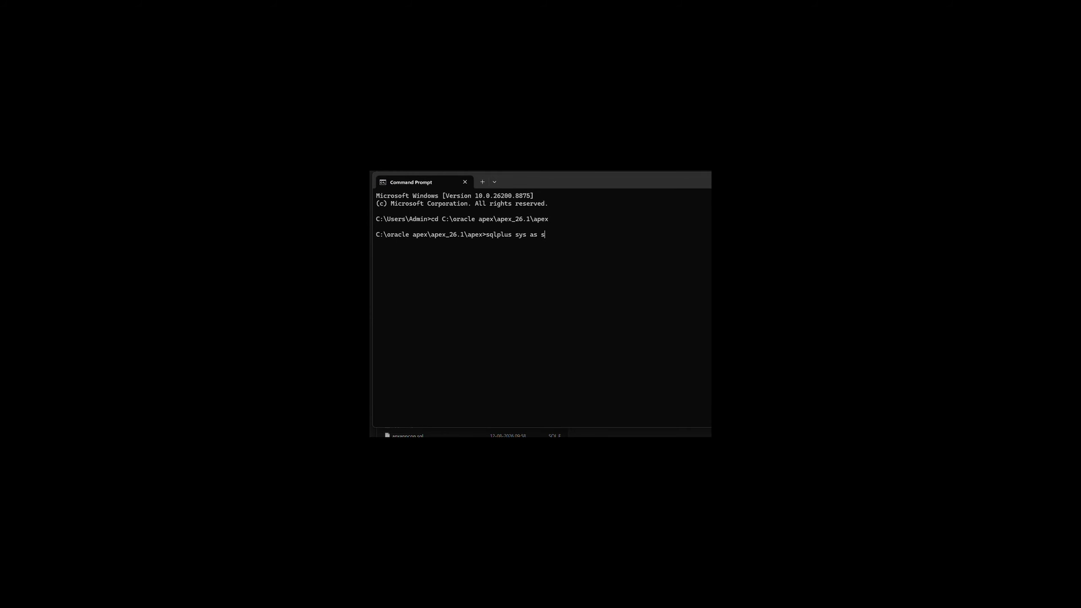
{"action": "key", "text": "Return"}
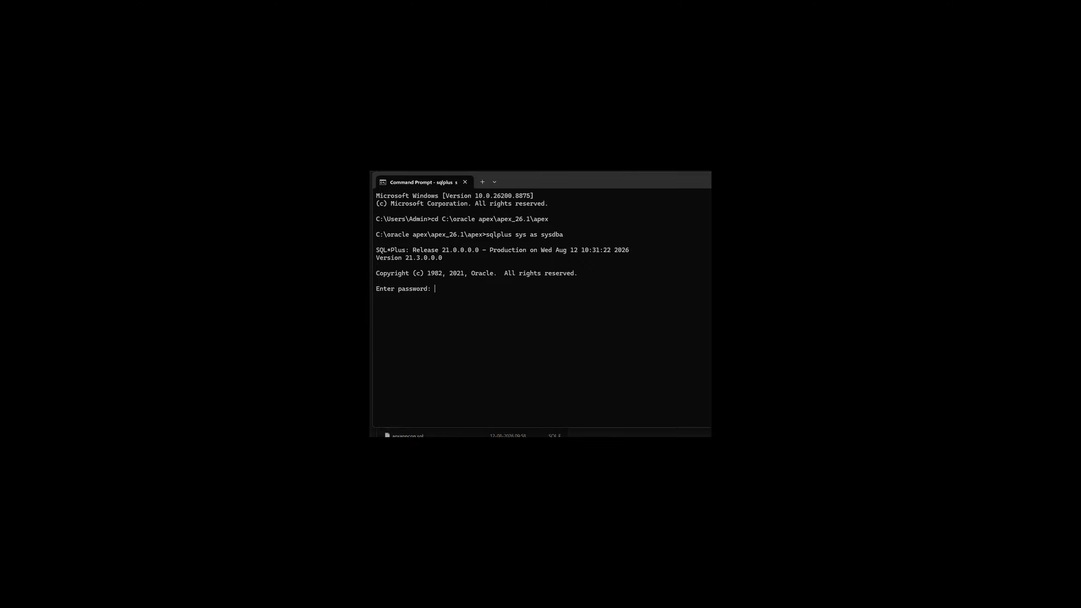
{"action": "key", "text": "Return"}
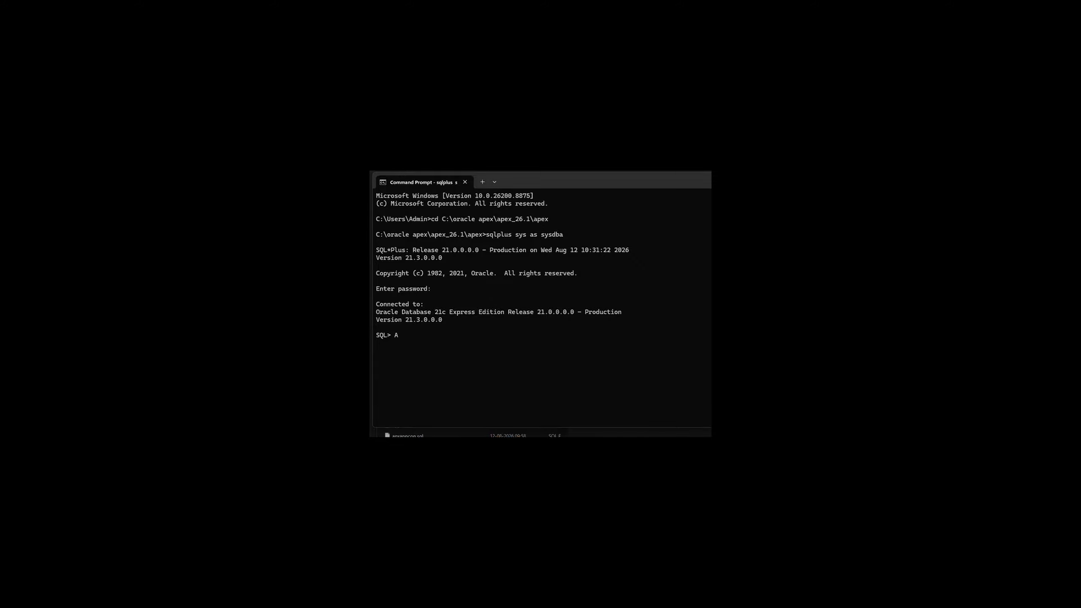
Switch the session to the pluggable database with ALTER SESSION SET CONTAINER = XEPDB1;.
{"action": "type", "text": "LTER SESSION SET CONTAINER = XEPDB1;"}
{"action": "key", "text": "Return"}
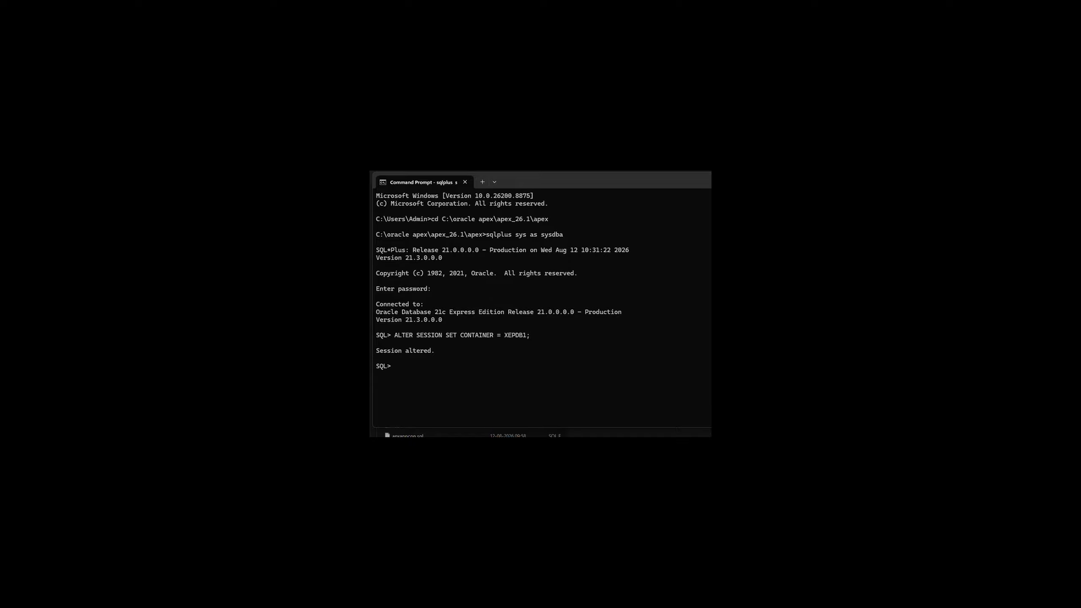
{"action": "type", "text": "@apexins.sql SYSAUX SYSAUX TEMP /i/"}
{"action": "key", "text": "Return"}
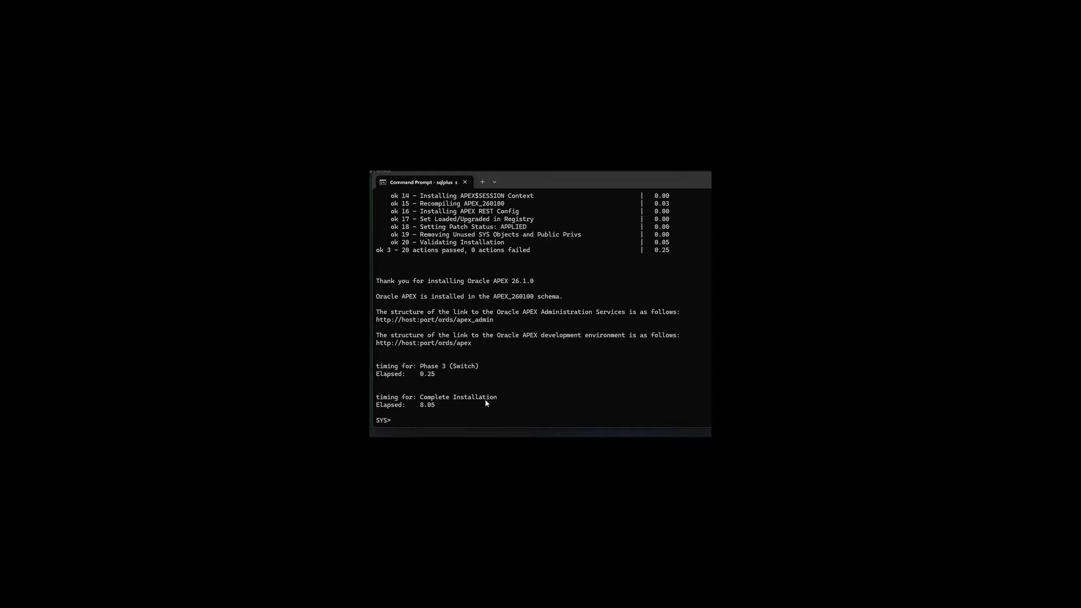
{"action": "type", "text": "@apxchpwd.sql"}
{"action": "key", "text": "Return"}
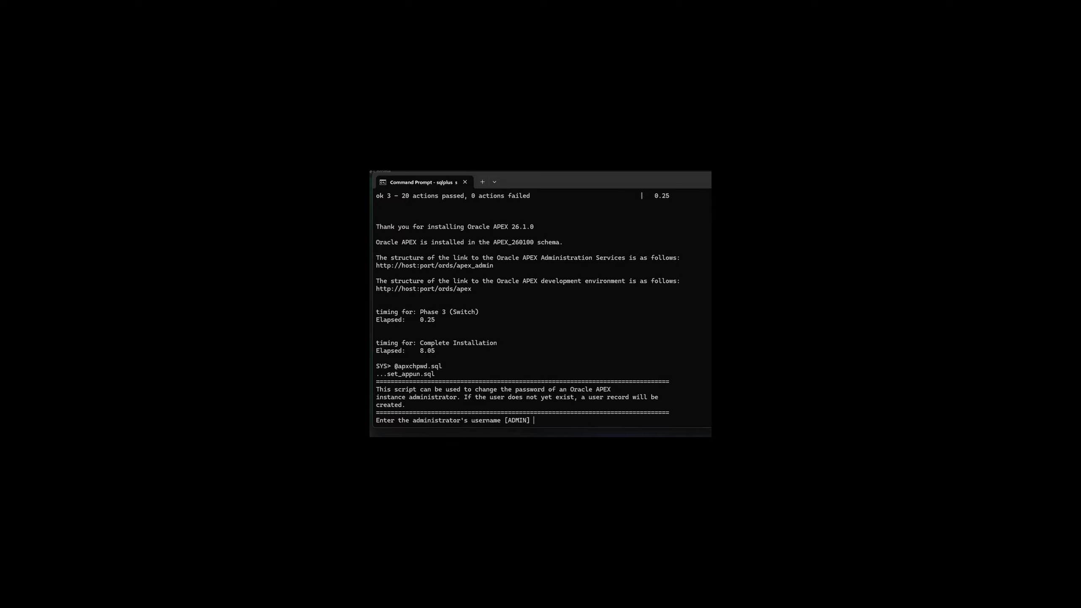
{"action": "type", "text": "ADMIN"}
{"action": "key", "text": "Return"}
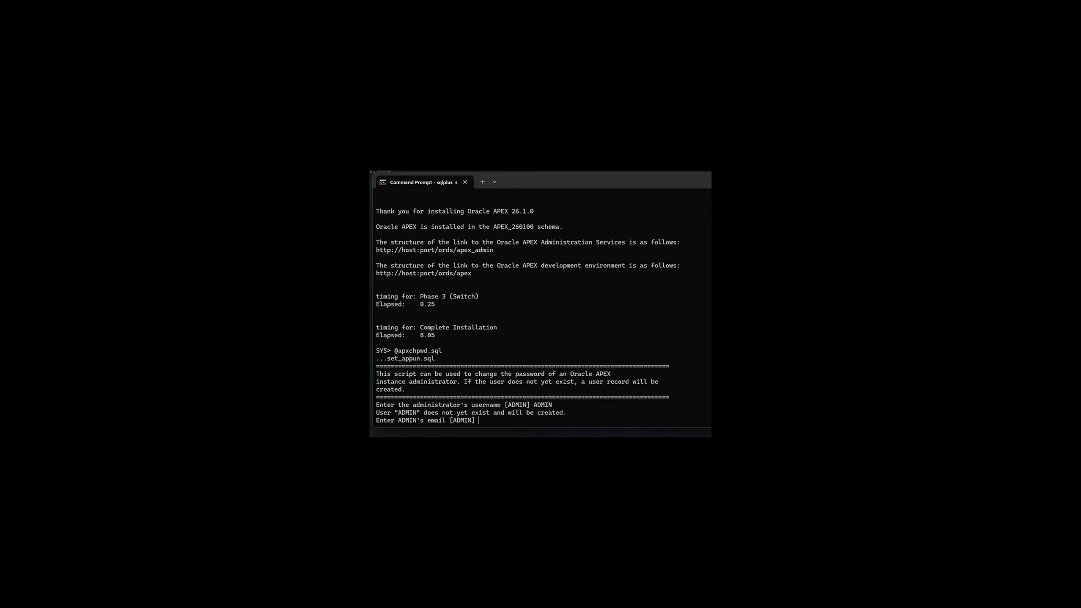
{"action": "key", "text": "Return"}
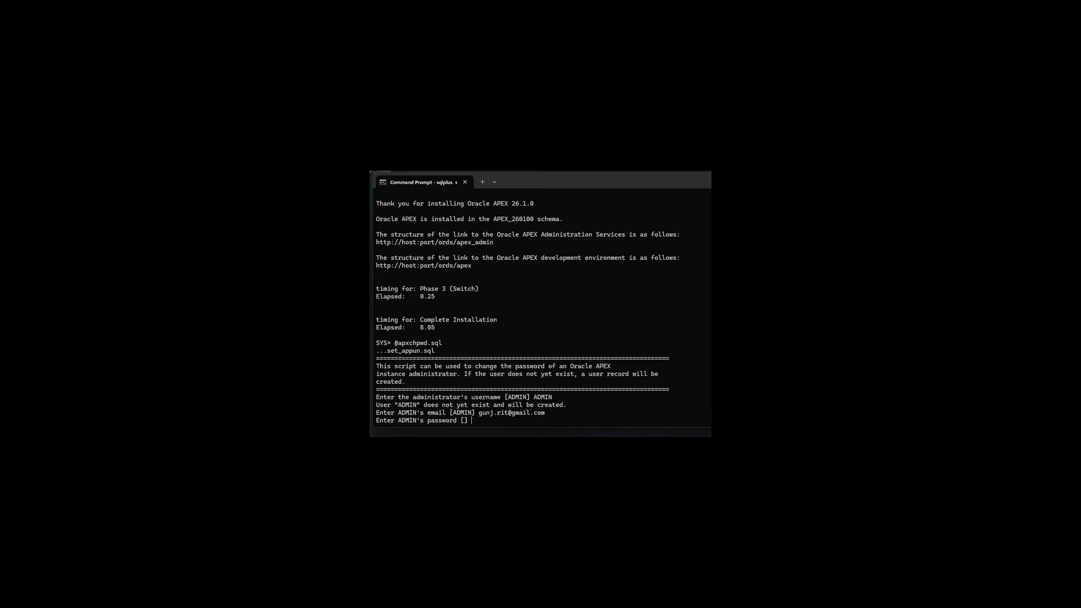
{"action": "key", "text": "Return"}
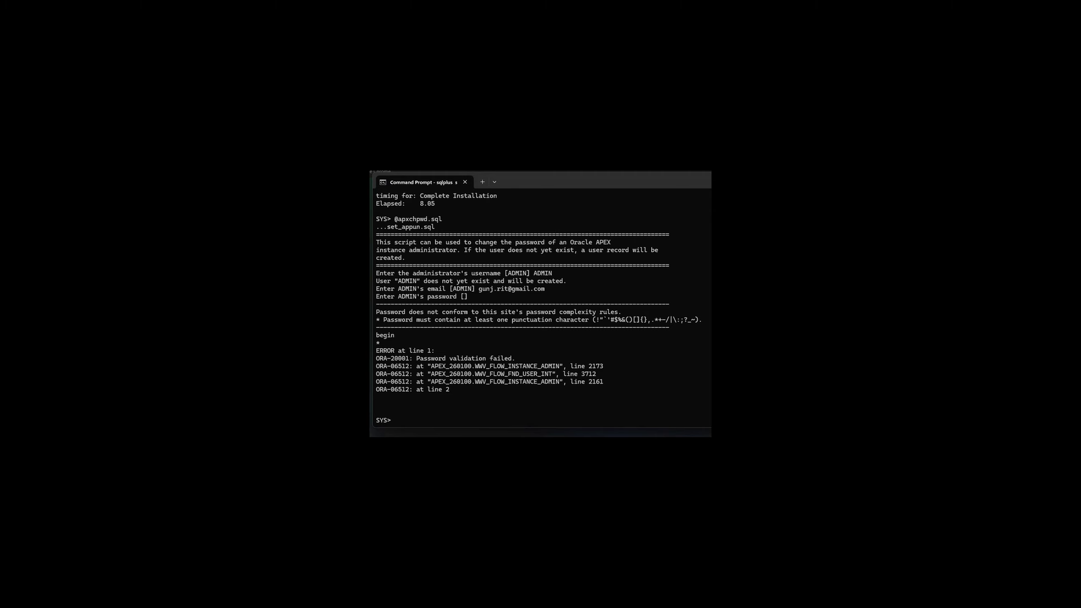
{"action": "type", "text": "apxchpwd.sql"}
{"action": "key", "text": "Return"}
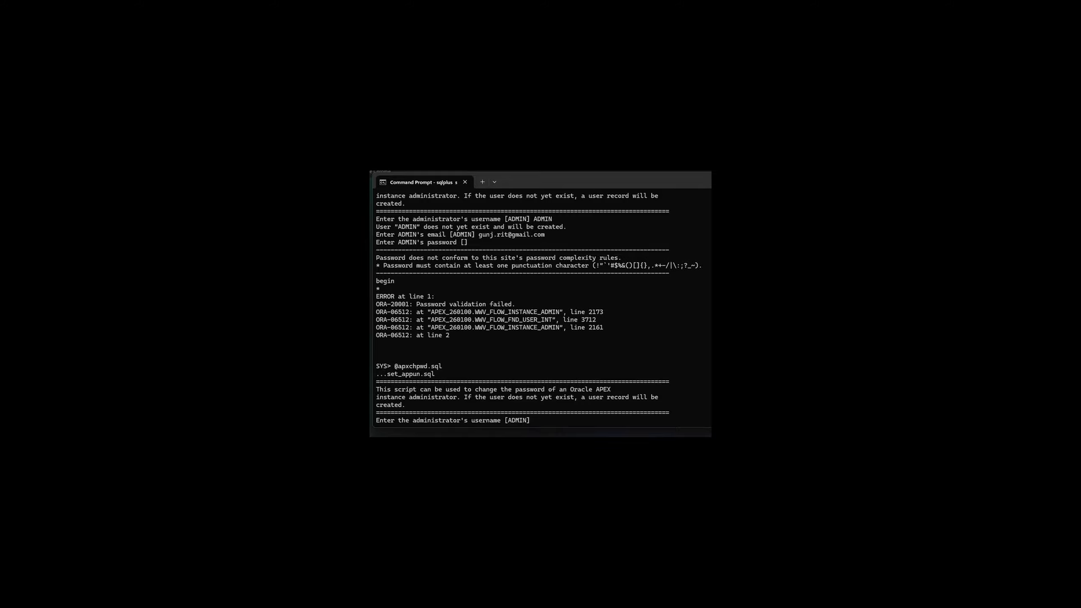
{"action": "type", "text": "ADMIN"}
{"action": "key", "text": "Return"}
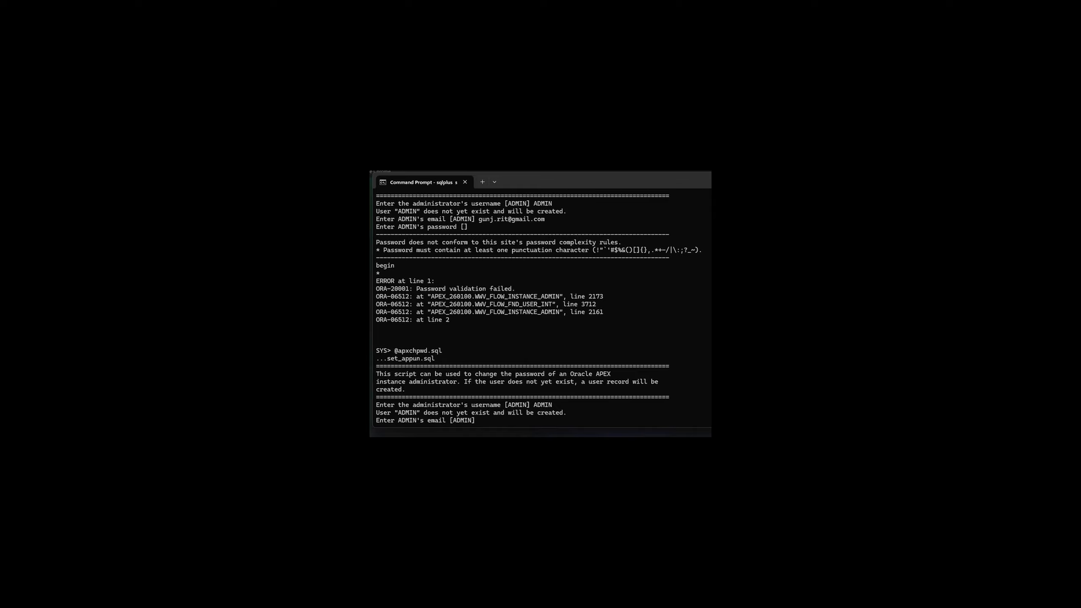
{"action": "key", "text": "Return"}
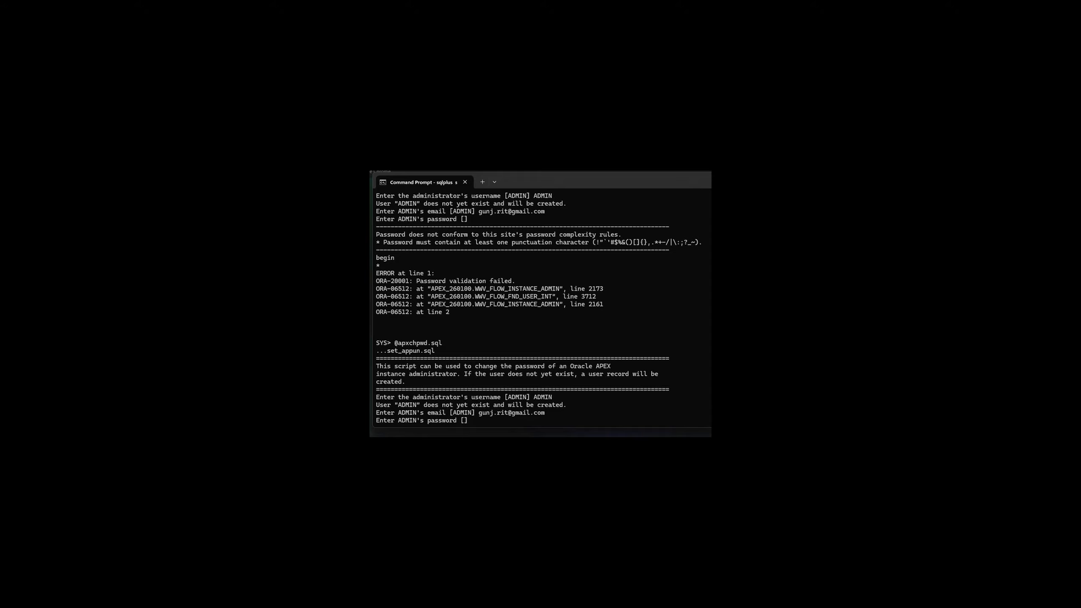
{"action": "key", "text": "Return"}
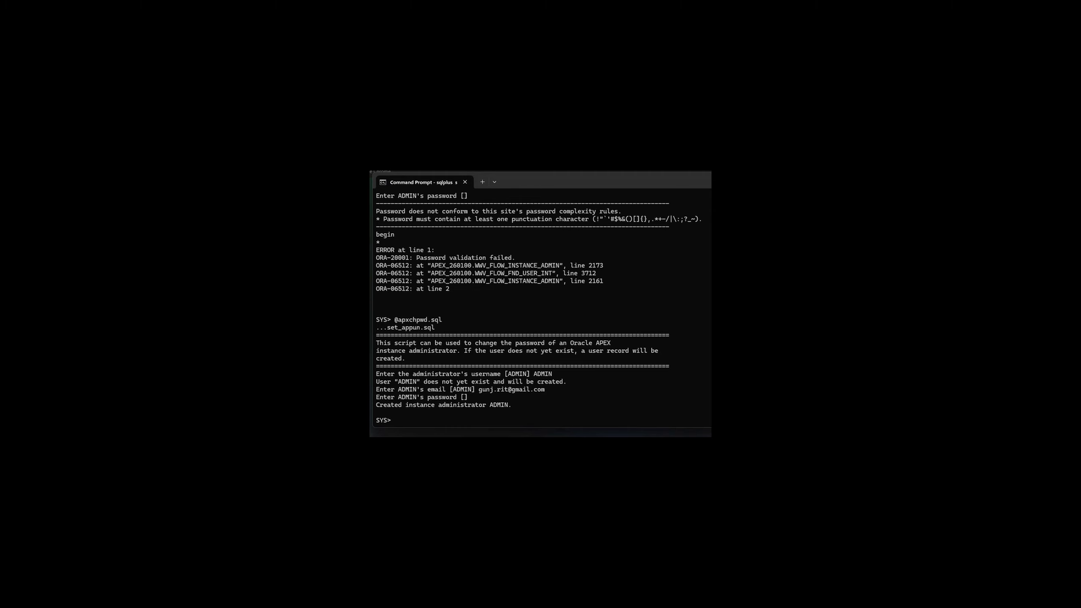
{"action": "type", "text": "@apex_rest_config."}
{"action": "type", "text": "sql"}
{"action": "key", "text": "Return"}
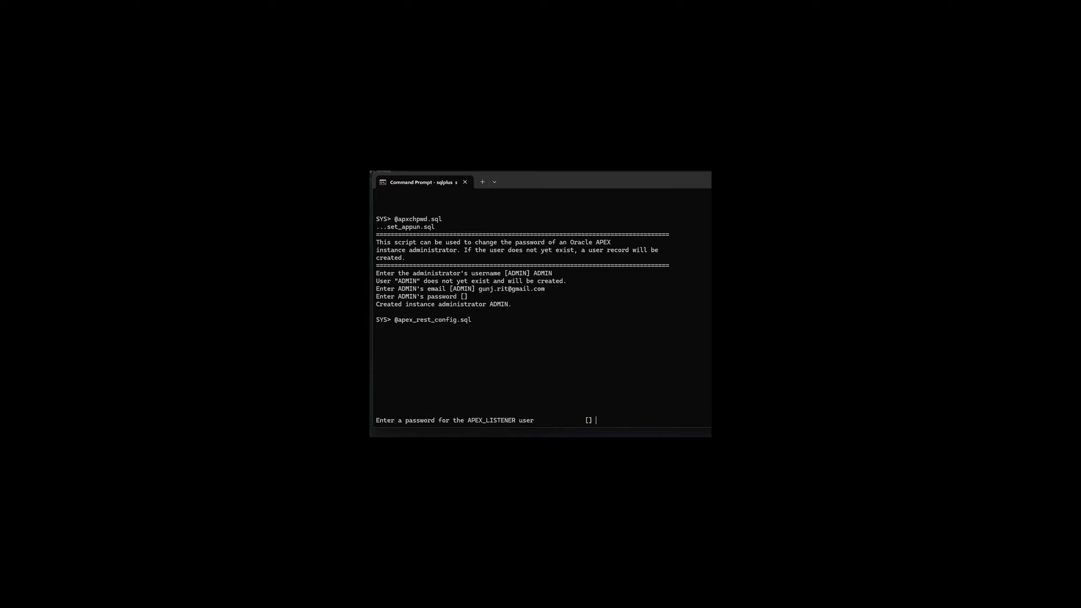
{"action": "key", "text": "Return"}
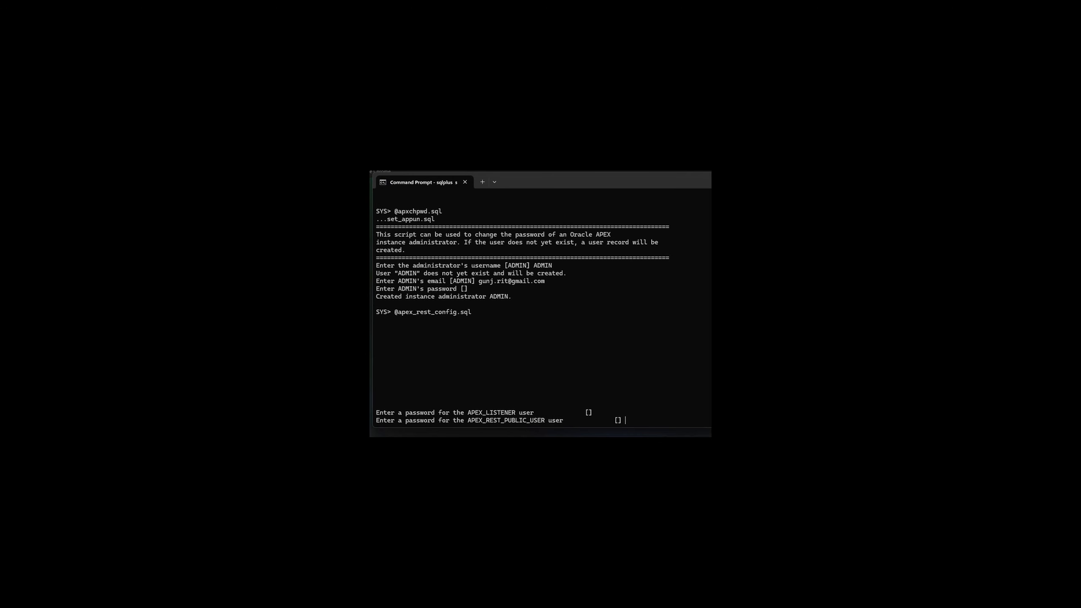
{"action": "key", "text": "Return"}
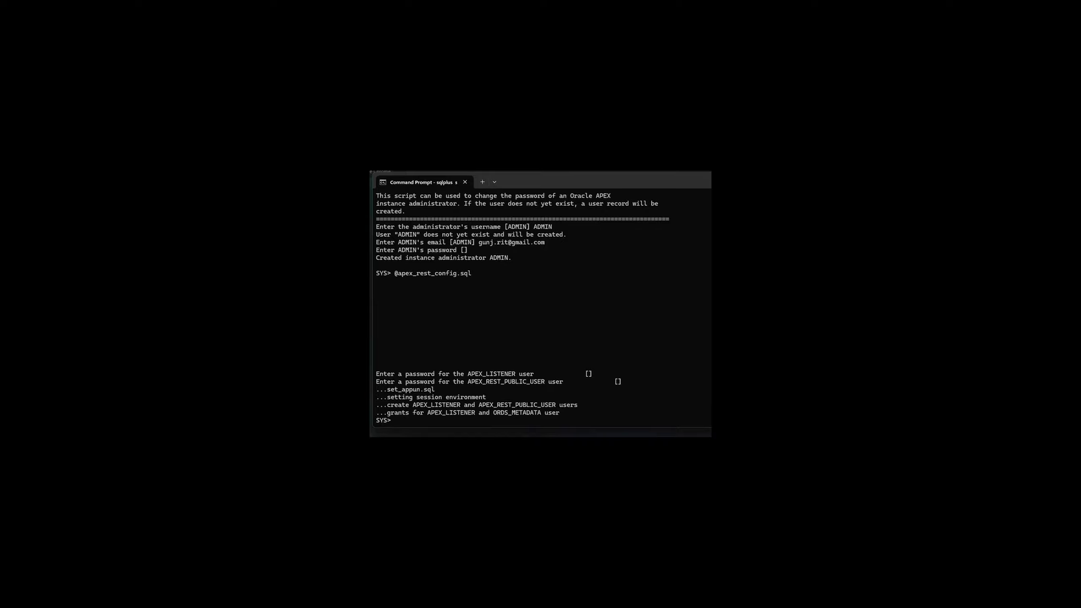
Try to unlock the public user with ALTER USER APEX_PUBLIC_USER UNLOCK;.
{"action": "type", "text": "ALTER USER APEX_PUBLIC_USER UNLOCK;"}
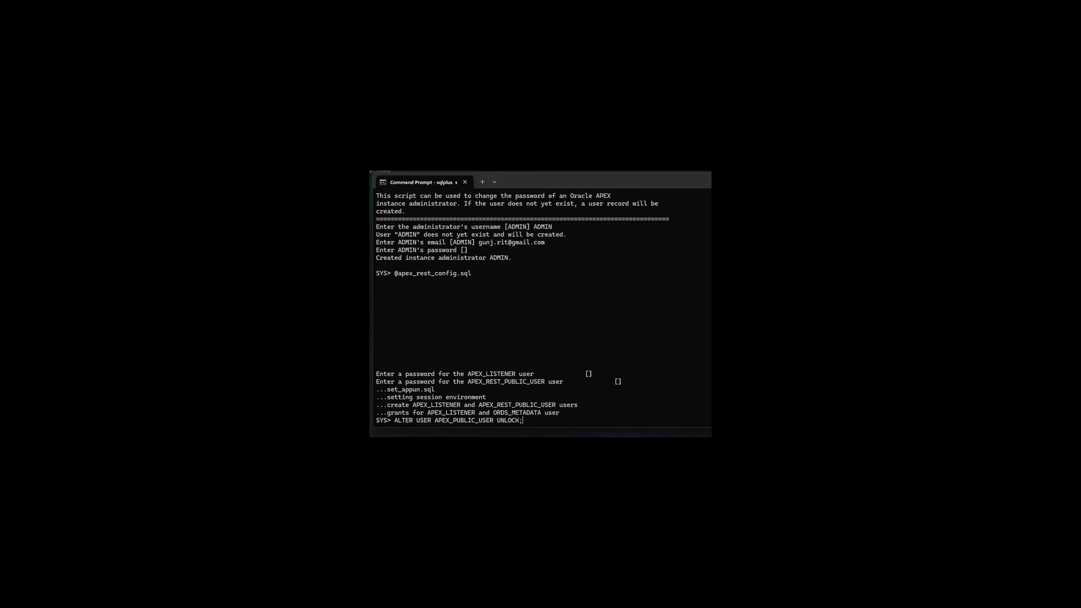
{"action": "key", "text": "Return"}
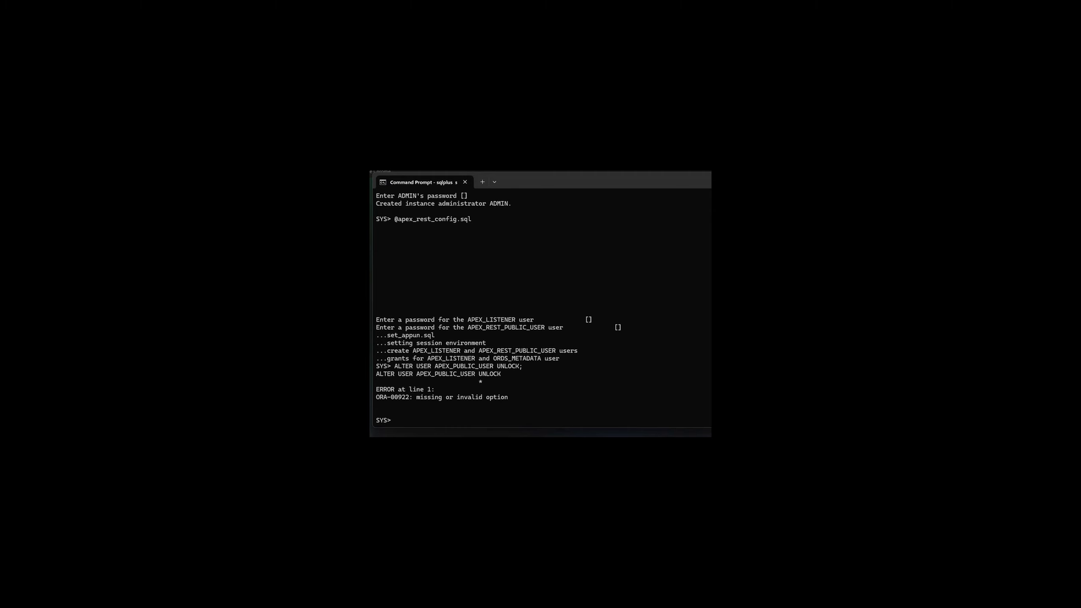
Correct the unlock statement to ALTER USER APEX_PUBLIC_USER ACCOUNT UNLOCK; and run it.
{"action": "key", "text": "Up"}
{"action": "key", "text": "Left"}
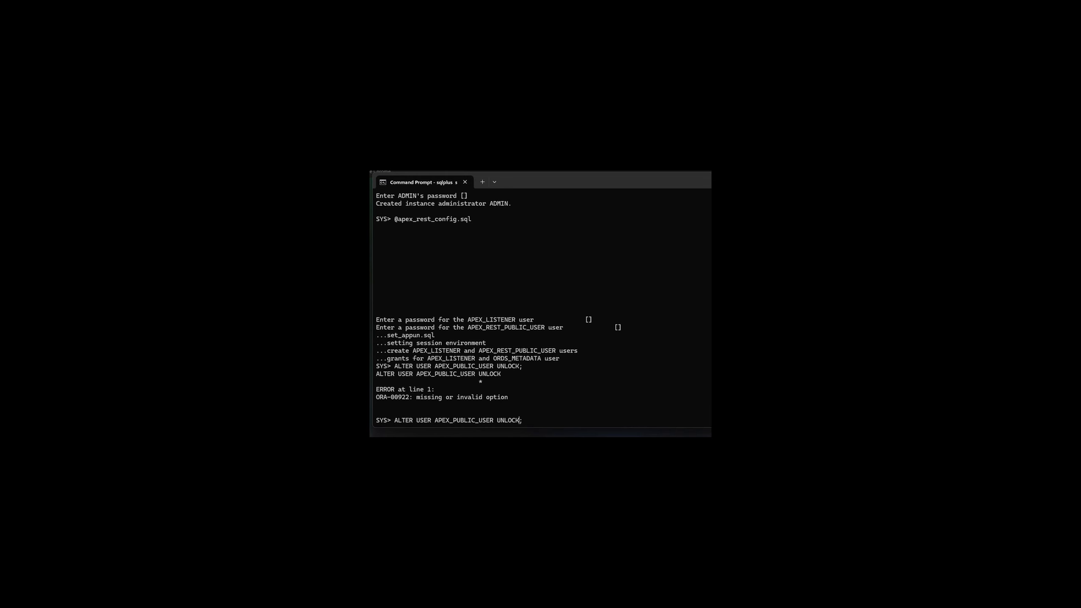
{"action": "type", "text": "ACCOUNT"}
{"action": "key", "text": "Return"}
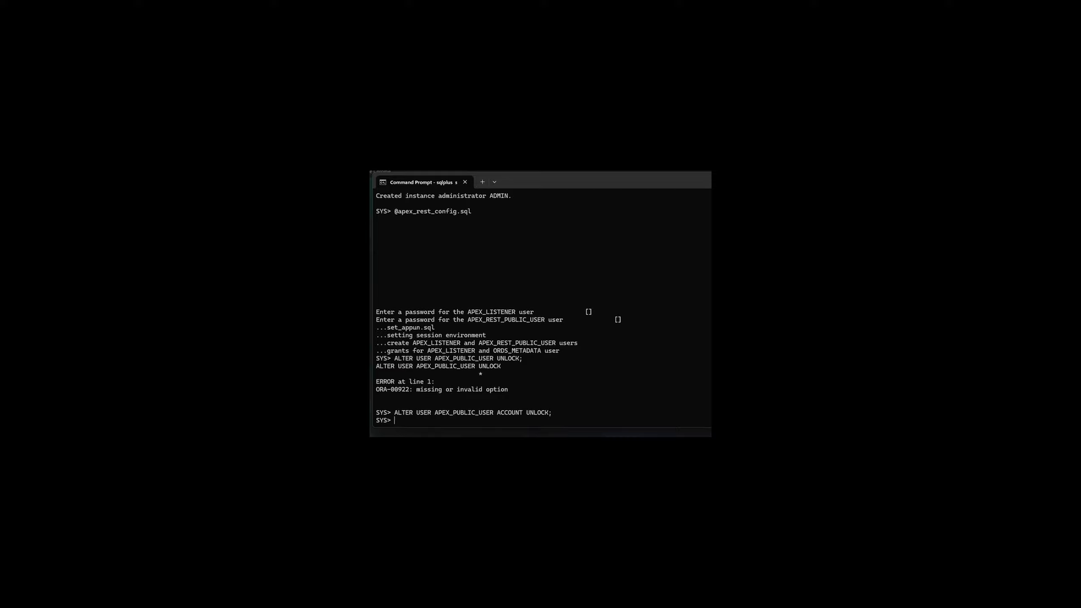
Try to set the APEX_PUBLIC_USER password with ALTER USER APEX_PUBLIC_USER ACCOUNT IDENTIFIED BY followed by the password.
{"action": "key", "text": "Up"}
{"action": "key", "text": "Left"}
{"action": "key", "text": "BackSpace"}
{"action": "key", "text": "BackSpace"}
{"action": "key", "text": "BackSpace"}
{"action": "key", "text": "BackSpace"}
{"action": "key", "text": "BackSpace"}
{"action": "key", "text": "BackSpace"}
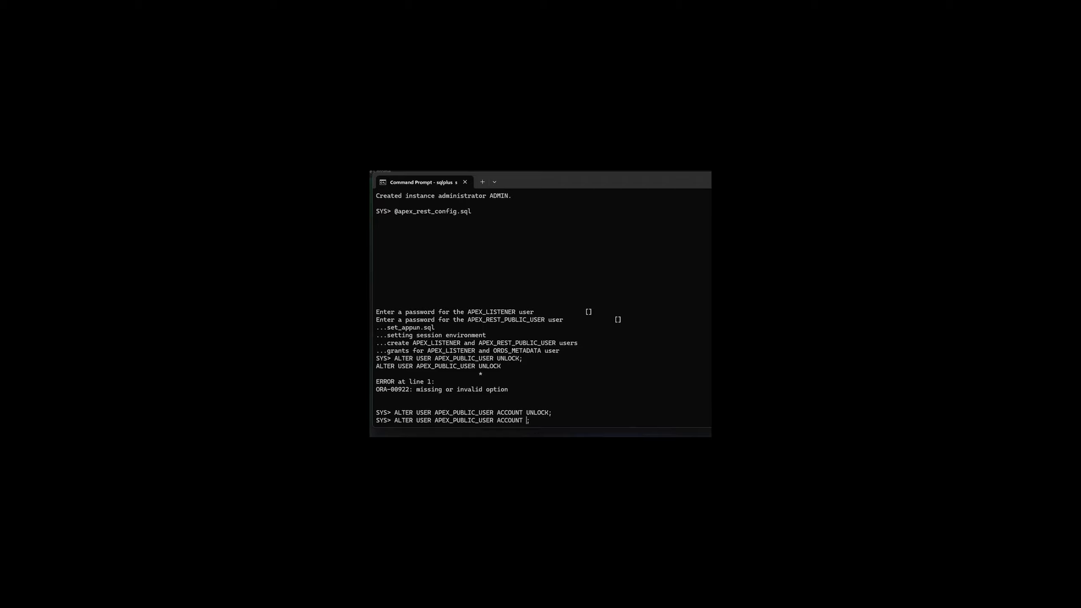
{"action": "key", "text": "BackSpace"}
{"action": "key", "text": "BackSpace"}
{"action": "key", "text": "Return"}
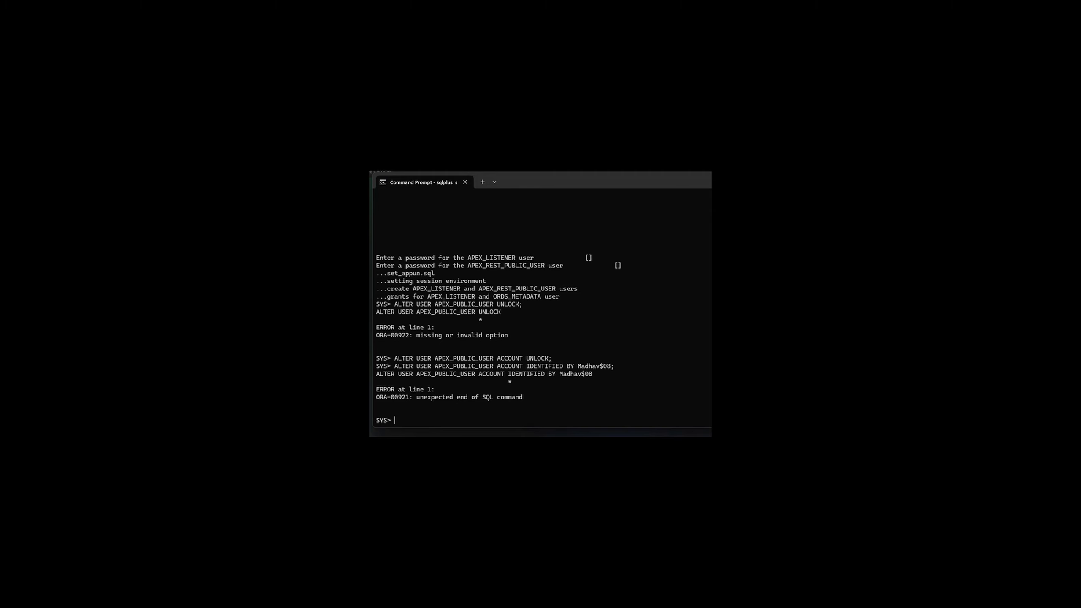
Remove ACCOUNT from the password statement and run ALTER USER APEX_PUBLIC_USER IDENTIFIED BY with the account password.
{"action": "key", "text": "Up"}
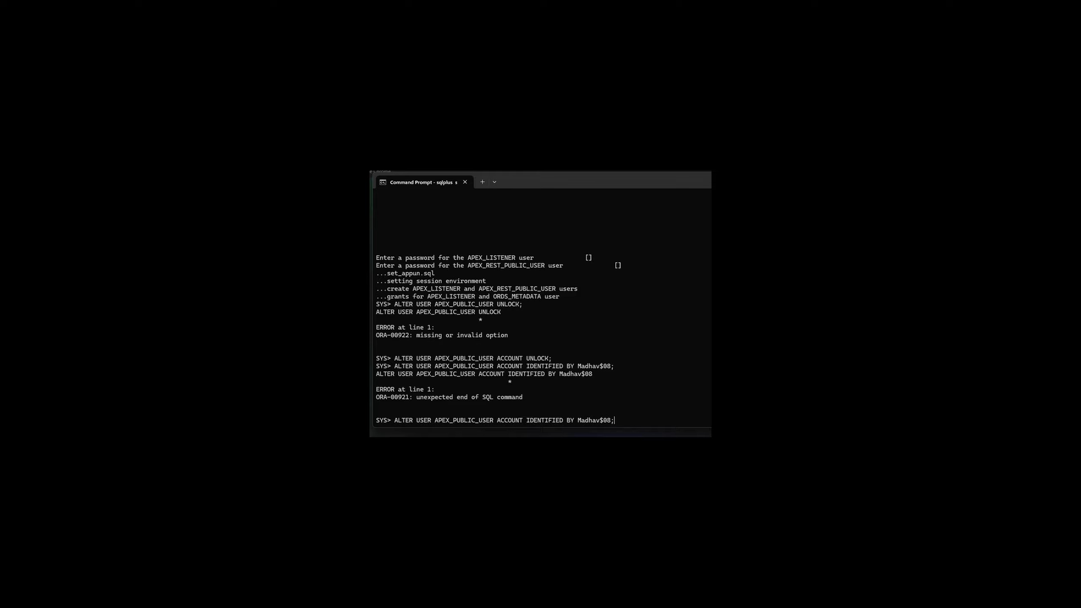
{"action": "key", "text": "BackSpace"}
{"action": "key", "text": "BackSpace"}
{"action": "key", "text": "BackSpace"}
{"action": "key", "text": "BackSpace"}
{"action": "key", "text": "BackSpace"}
{"action": "key", "text": "BackSpace"}
{"action": "key", "text": "BackSpace"}
{"action": "key", "text": "BackSpace"}
{"action": "key", "text": "Return"}
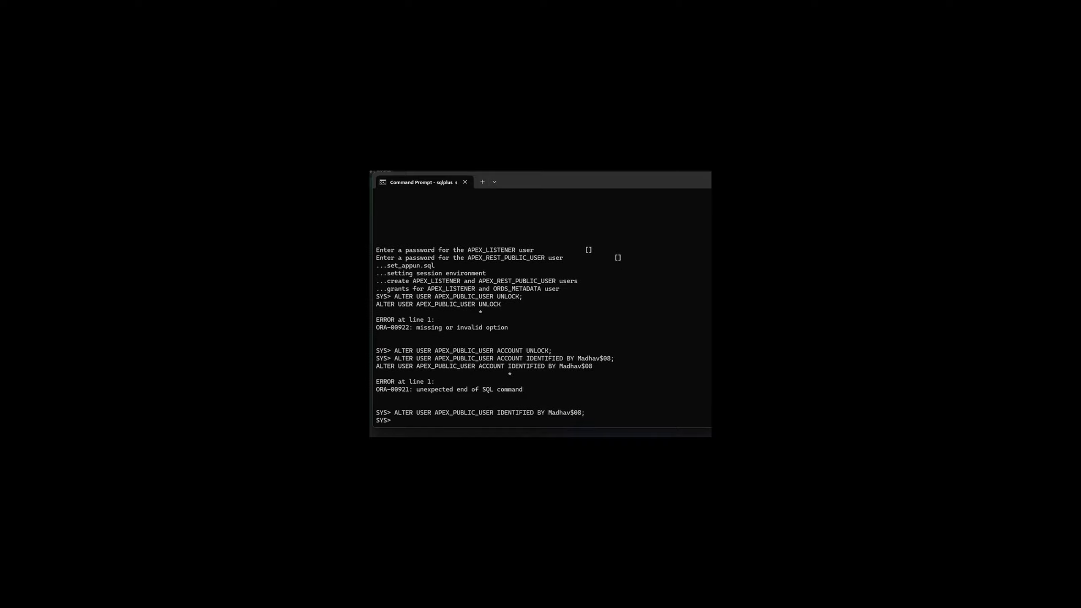